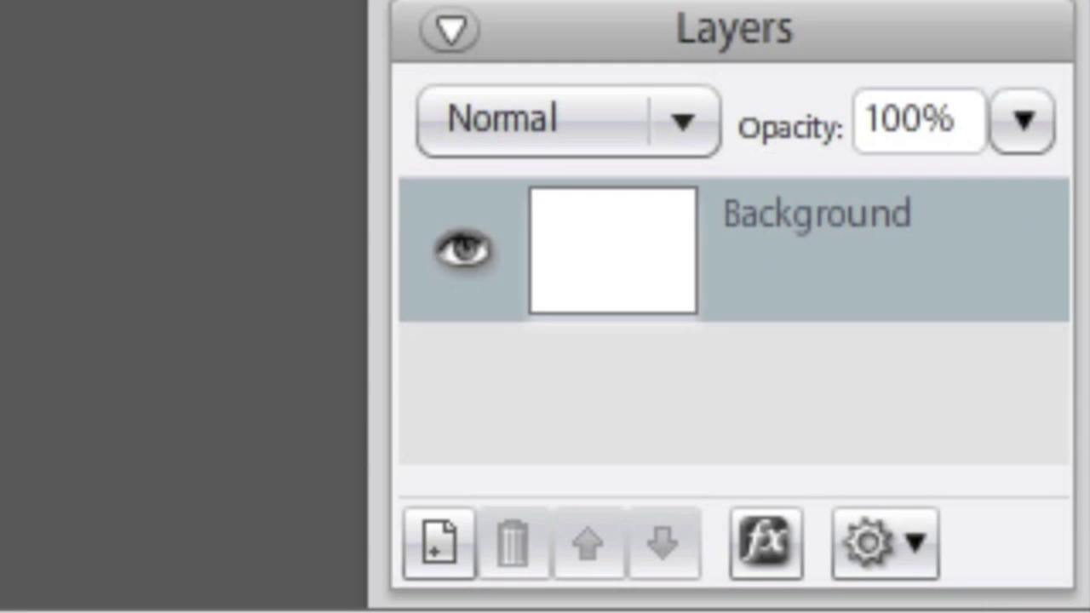
Set up the blank 800x600 canvas and paint a black 30 px dry-brush loop near the top-left
left_click(592, 293)
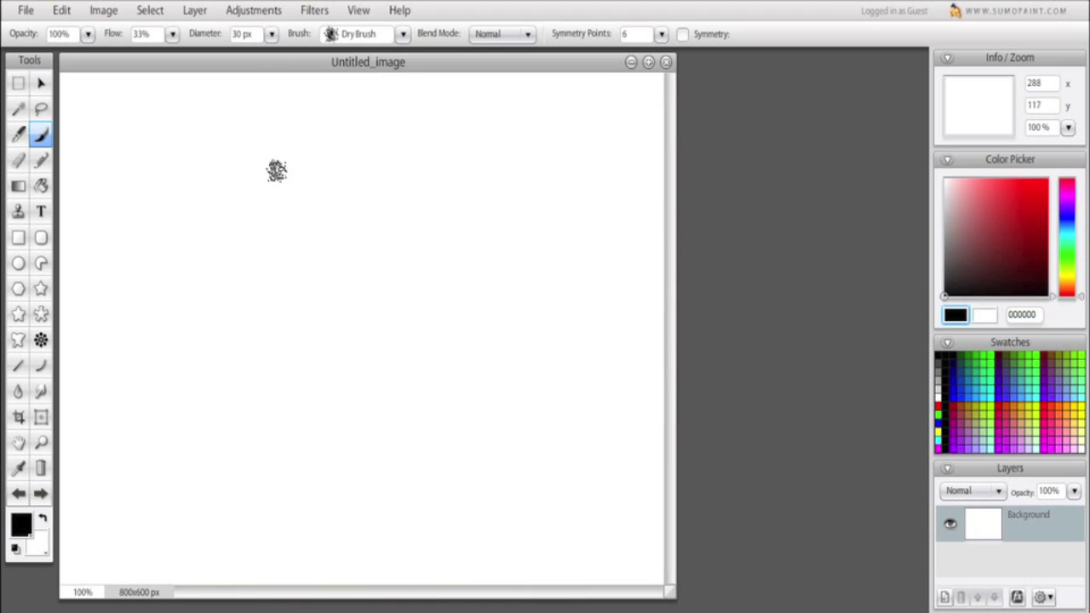
mouse_move(264, 145)
left_mouse_down()
mouse_move(233, 189)
mouse_move(256, 258)
mouse_move(329, 179)
mouse_move(261, 146)
mouse_move(329, 130)
mouse_move(343, 163)
mouse_move(382, 185)
mouse_move(337, 128)
left_mouse_up()
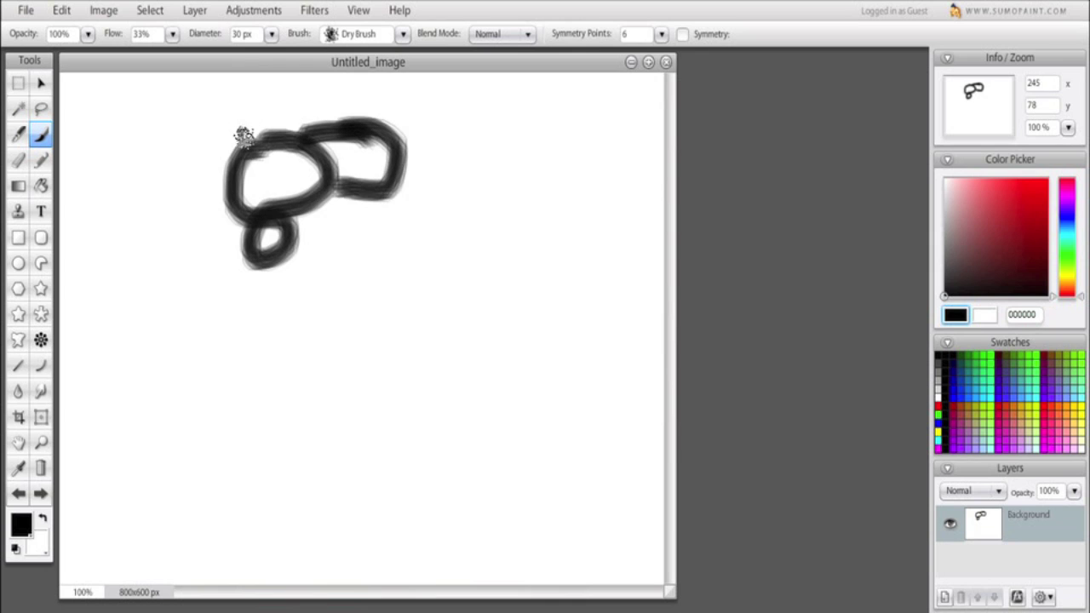
Paint a second dry-brush loop to the upper left, then switch the brush tip to Oil Brush 7
mouse_move(241, 139)
left_mouse_down()
mouse_move(177, 110)
mouse_move(188, 160)
mouse_move(293, 174)
mouse_move(266, 193)
mouse_move(275, 198)
mouse_move(284, 171)
left_mouse_up()
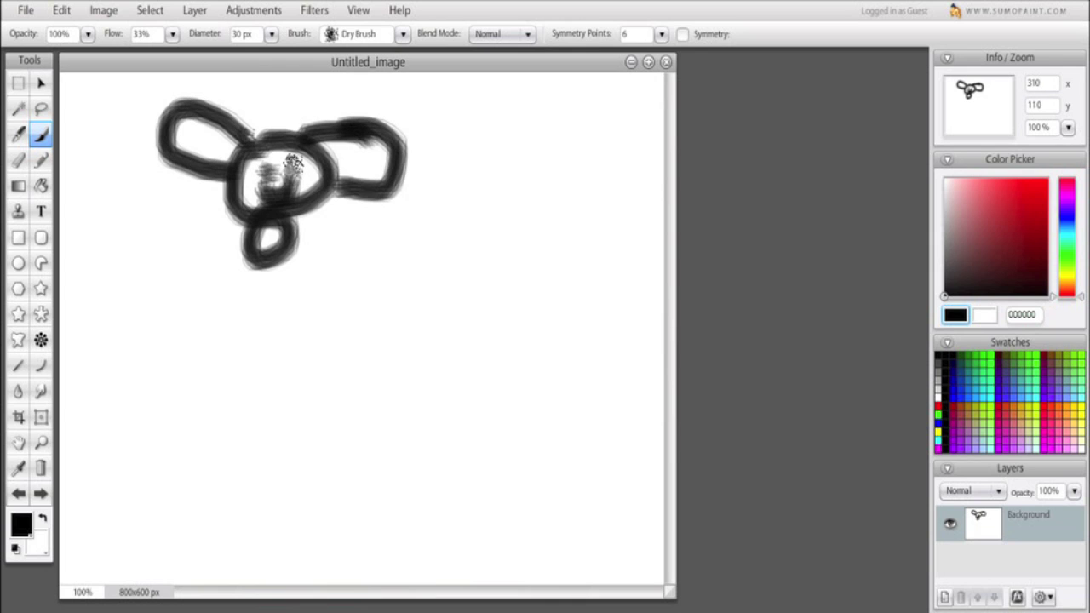
left_click(353, 39)
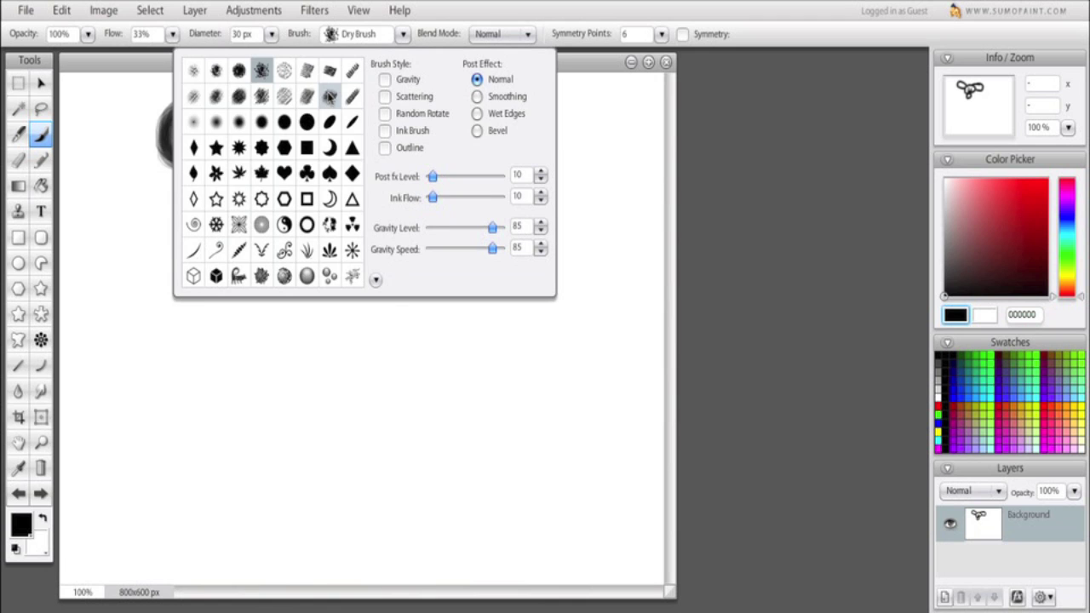
left_click(329, 95)
Hand-letter 'hi' below the loops, then start choosing a new foreground colour
mouse_move(344, 354)
left_mouse_down()
mouse_move(399, 322)
mouse_move(372, 319)
mouse_move(348, 461)
mouse_move(357, 414)
mouse_move(394, 404)
mouse_move(406, 452)
mouse_move(425, 411)
mouse_move(464, 441)
left_mouse_up()
left_click_drag(437, 366, 421, 364)
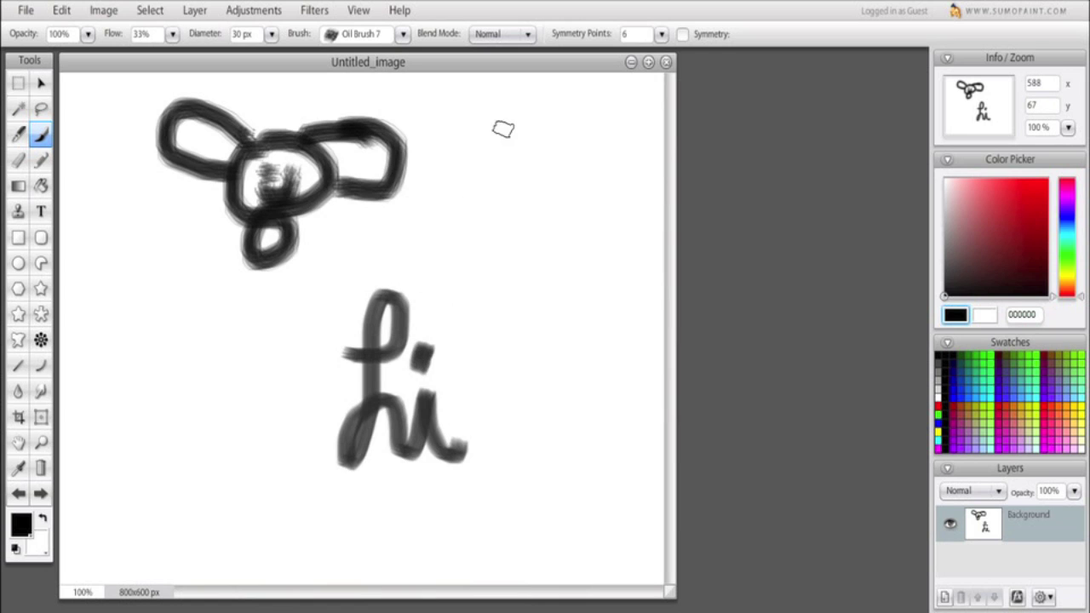
left_click(21, 530)
left_click_drag(99, 366, 221, 354)
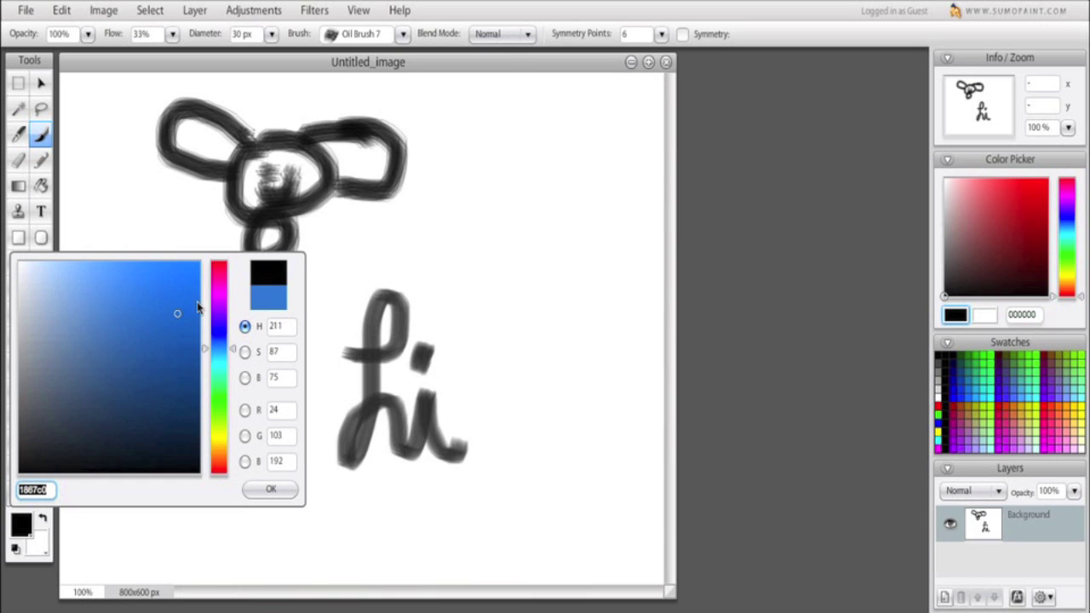
Brush a black 'e' right of the loops and set the foreground colour to blue 1a8ac3
mouse_move(453, 241)
left_mouse_down()
mouse_move(479, 220)
mouse_move(459, 278)
mouse_move(504, 276)
left_mouse_up()
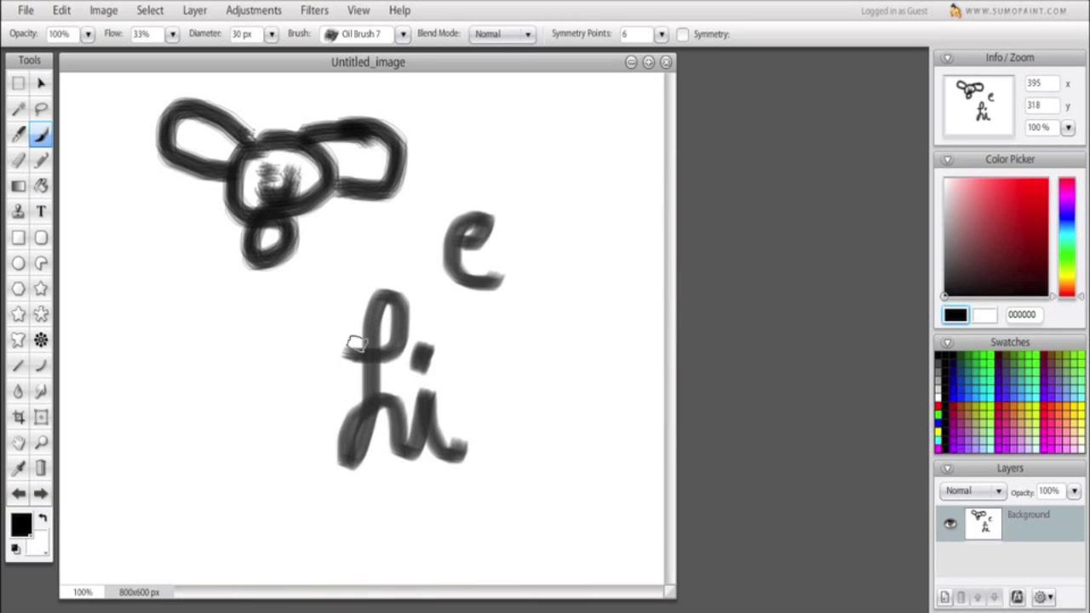
left_click(21, 526)
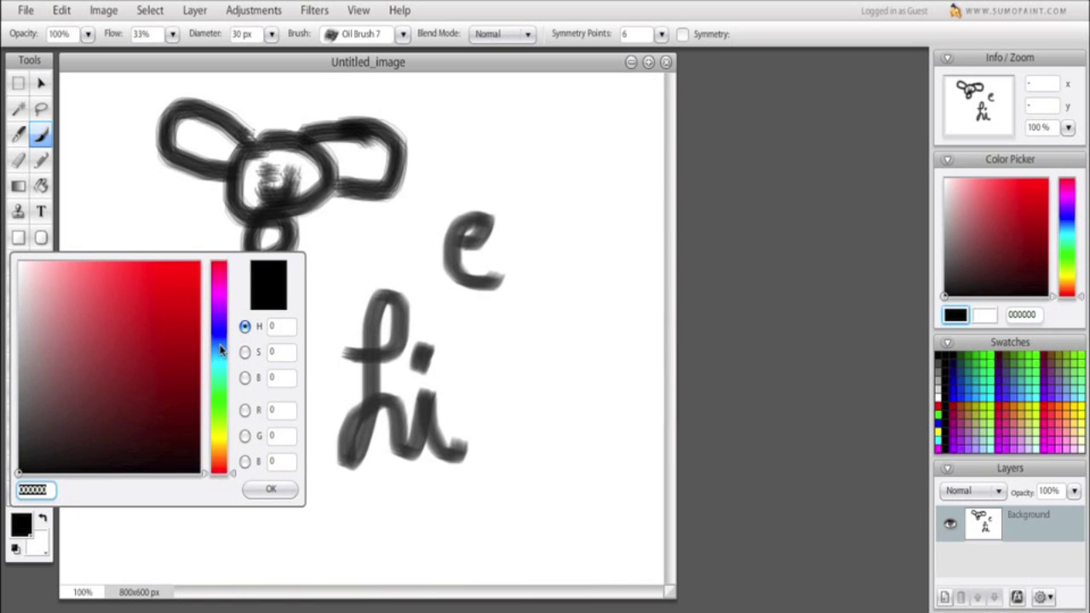
left_click(170, 337)
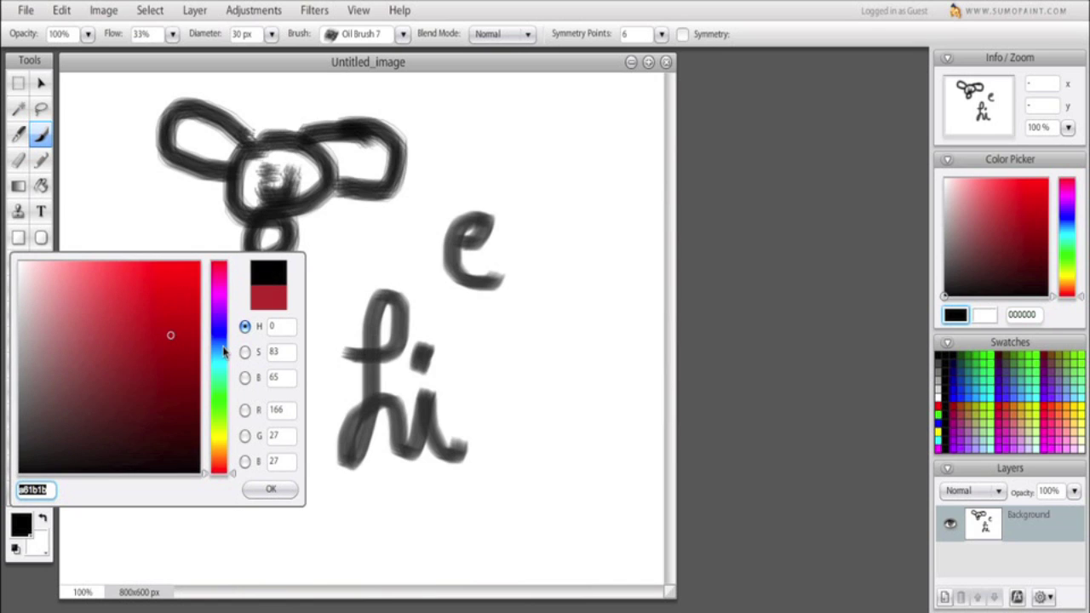
left_click(224, 355)
left_click(175, 311)
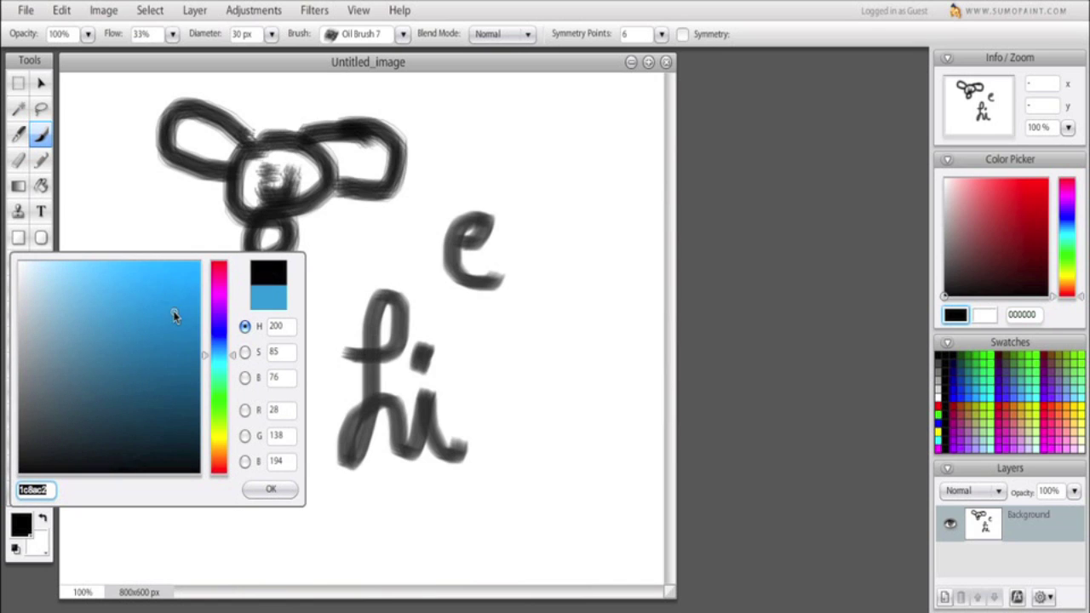
left_click(265, 490)
Brush a blue 'e' and 'T' beside 'hi'
mouse_move(470, 366)
left_mouse_down()
mouse_move(505, 341)
mouse_move(475, 376)
mouse_move(529, 403)
left_mouse_up()
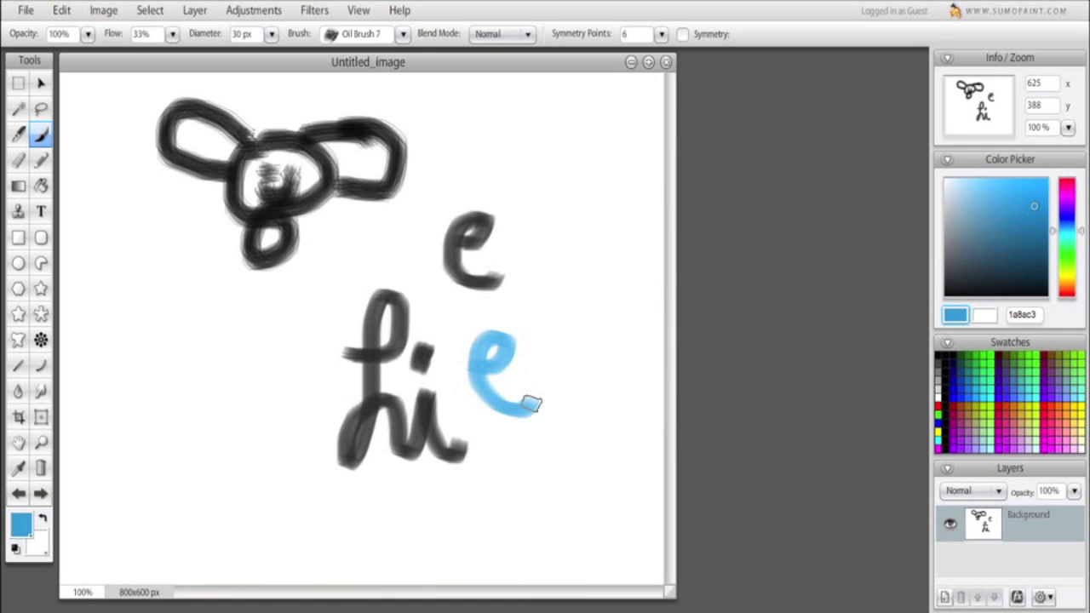
left_click_drag(545, 266, 557, 368)
left_click_drag(492, 298, 607, 262)
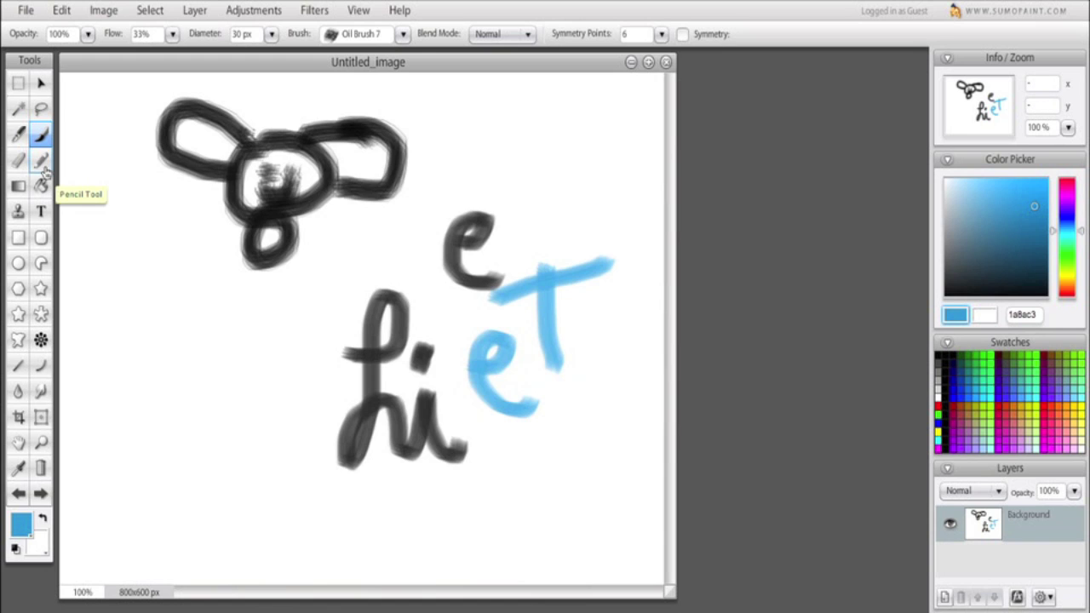
Set the Pie tool's fill to a radial light-blue gradient preset
left_click(40, 264)
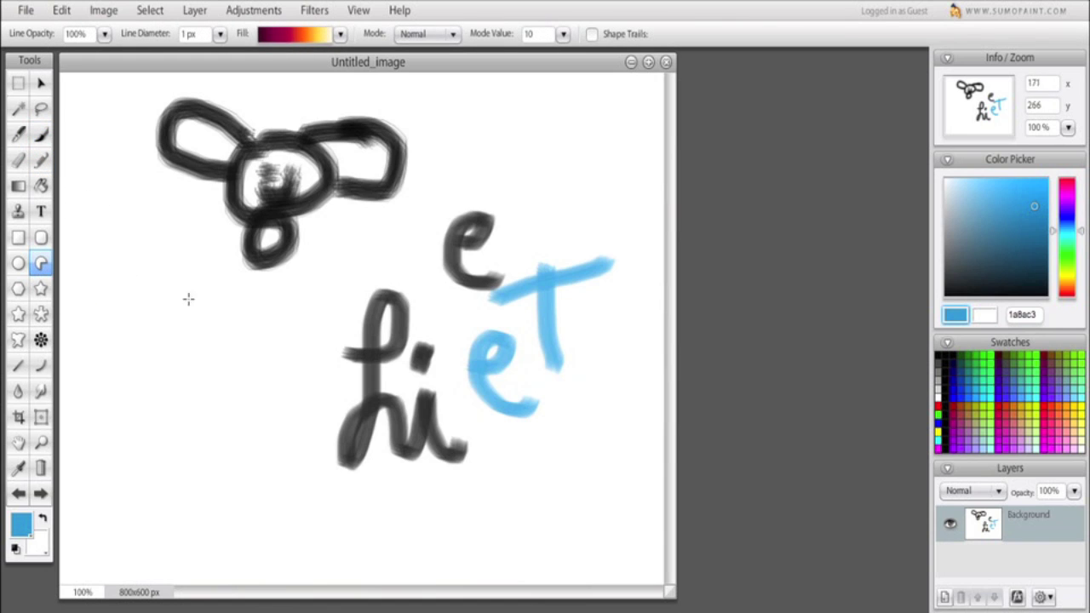
left_click(340, 35)
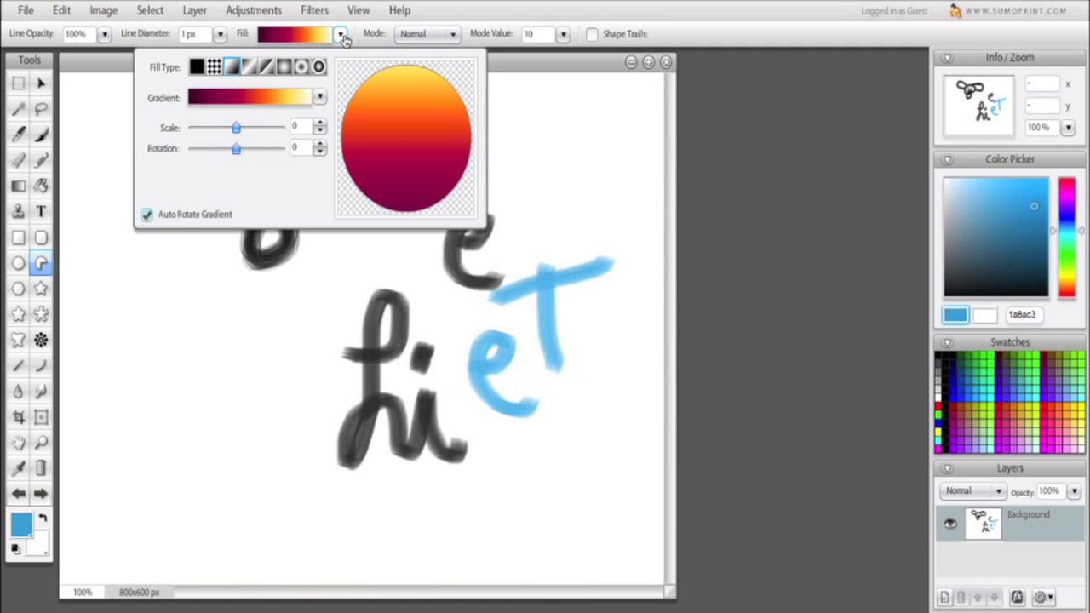
left_click(302, 68)
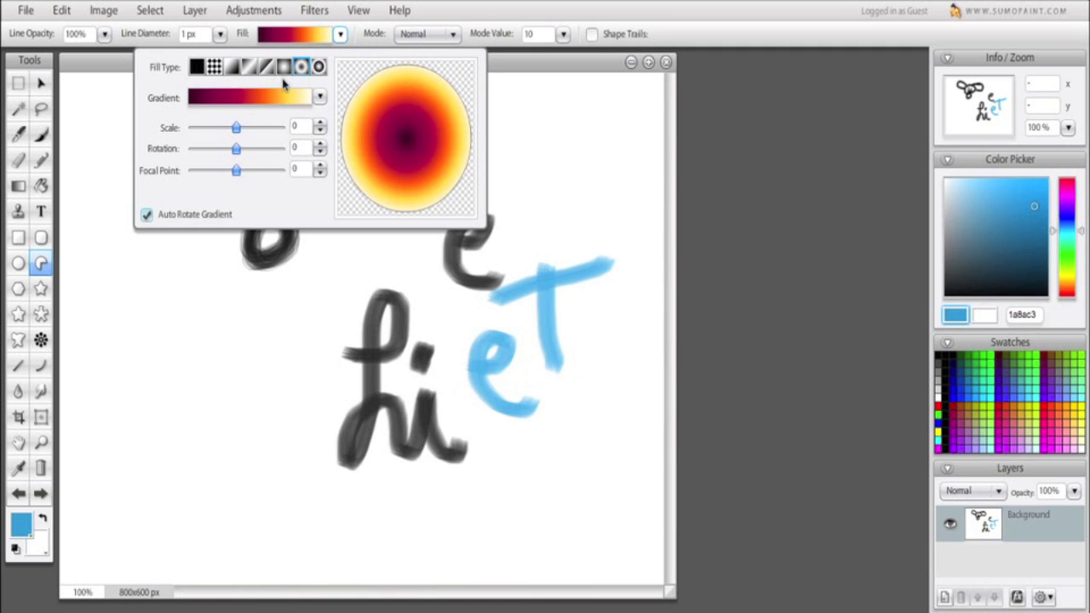
left_click(321, 98)
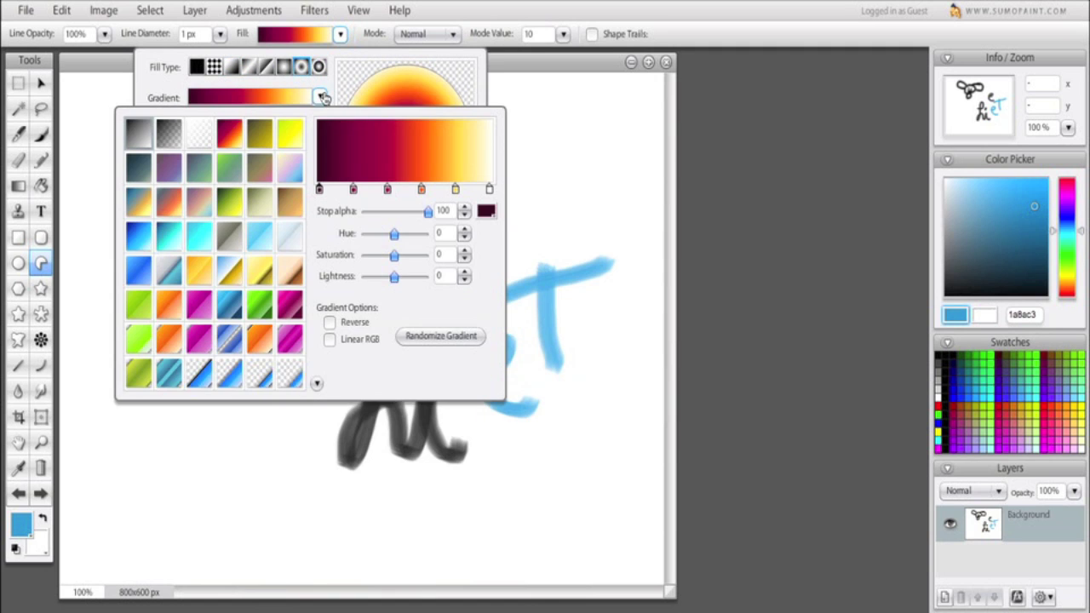
left_click(259, 231)
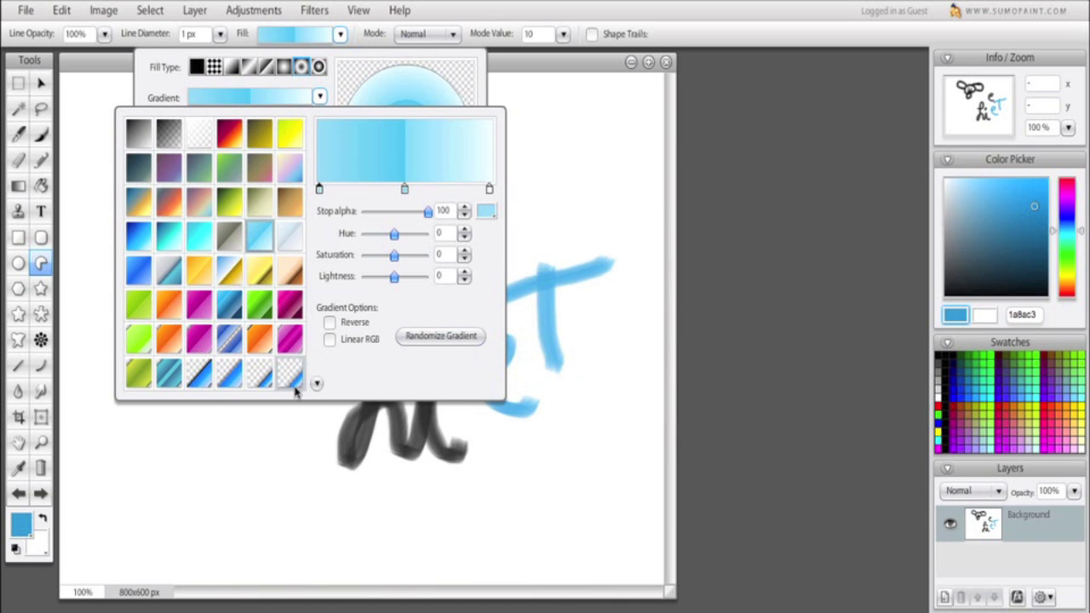
left_click(323, 98)
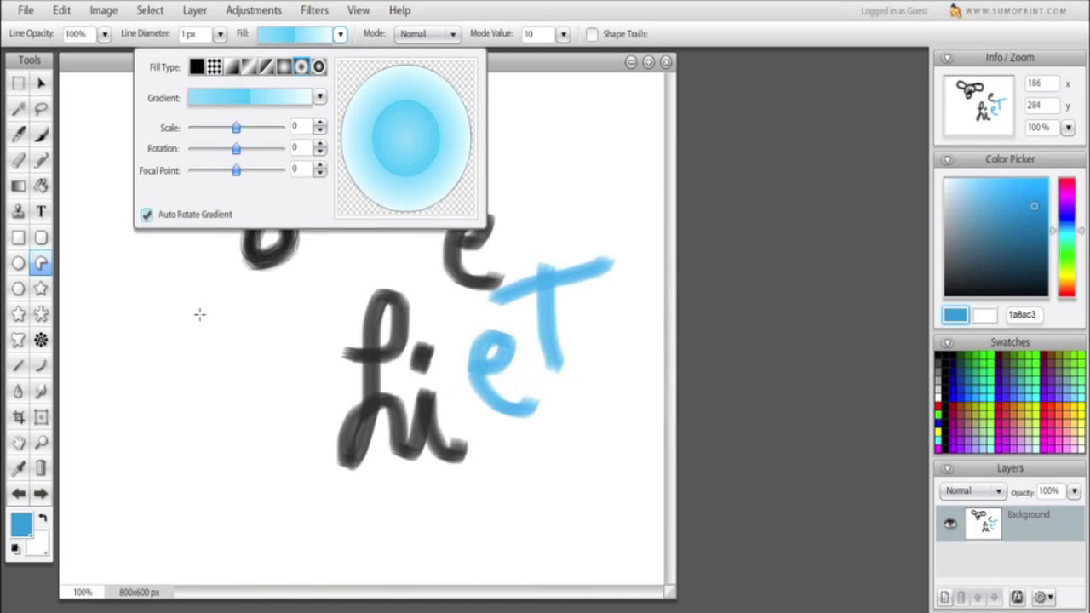
Draw four light-blue pie shapes: left, three-quarter circle, over the black 'e', and top right
left_click_drag(189, 344, 187, 466)
left_click_drag(199, 266, 200, 204)
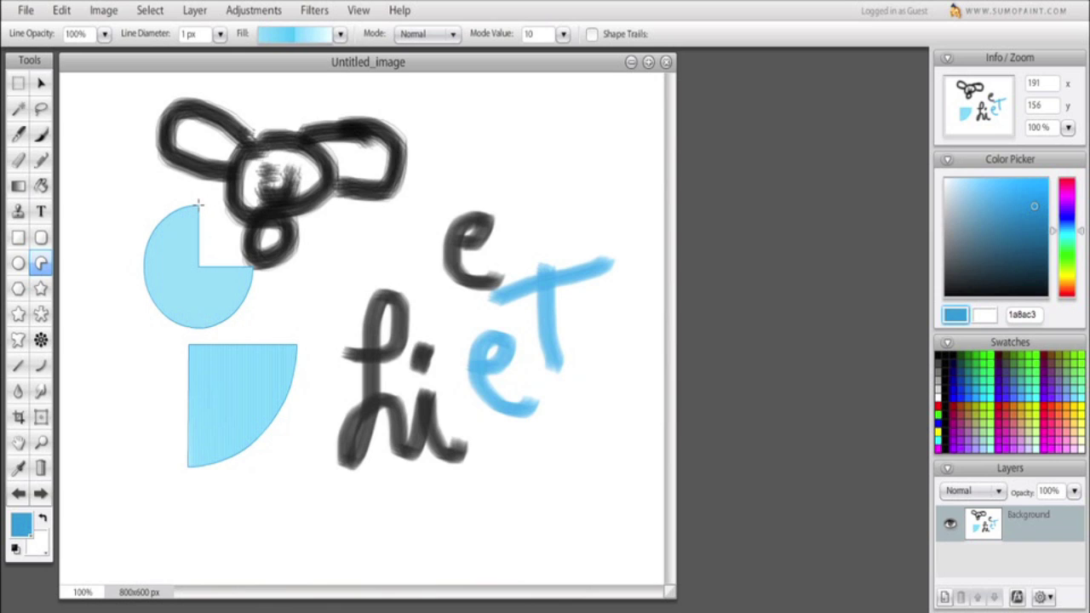
left_click_drag(441, 226, 508, 299)
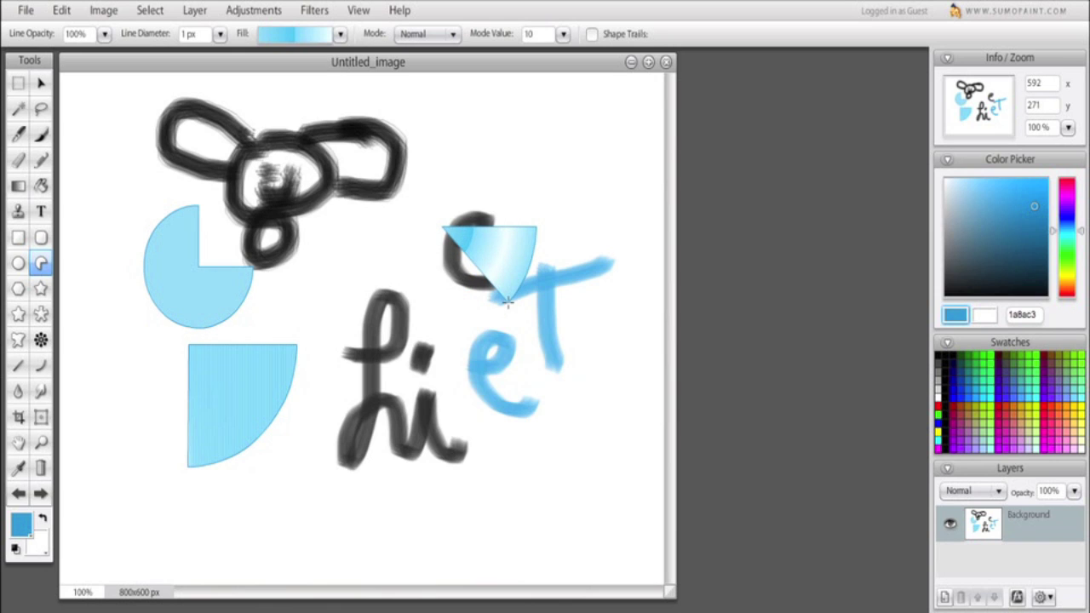
left_click_drag(560, 137, 529, 202)
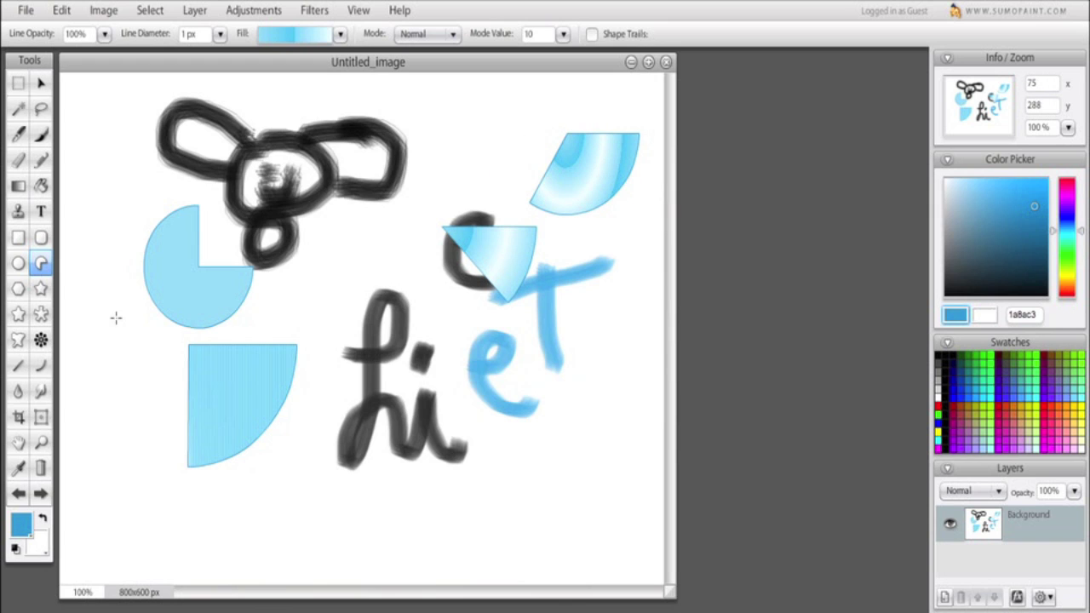
Draw a light-blue five-pointed star at the top-left, then switch to the Symmetry brush
left_click(40, 315)
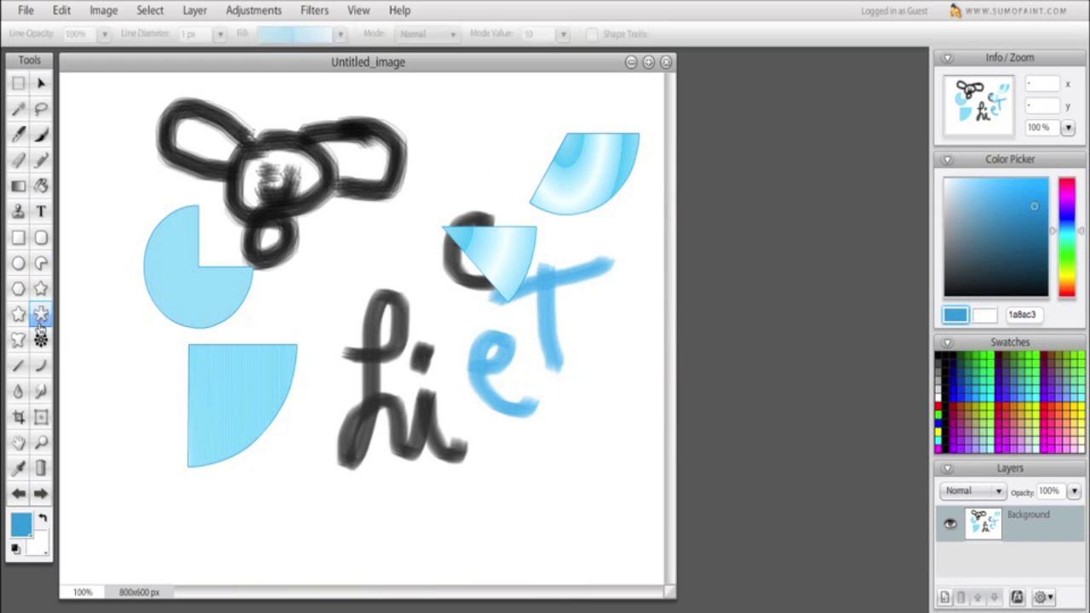
left_click_drag(141, 176, 211, 90)
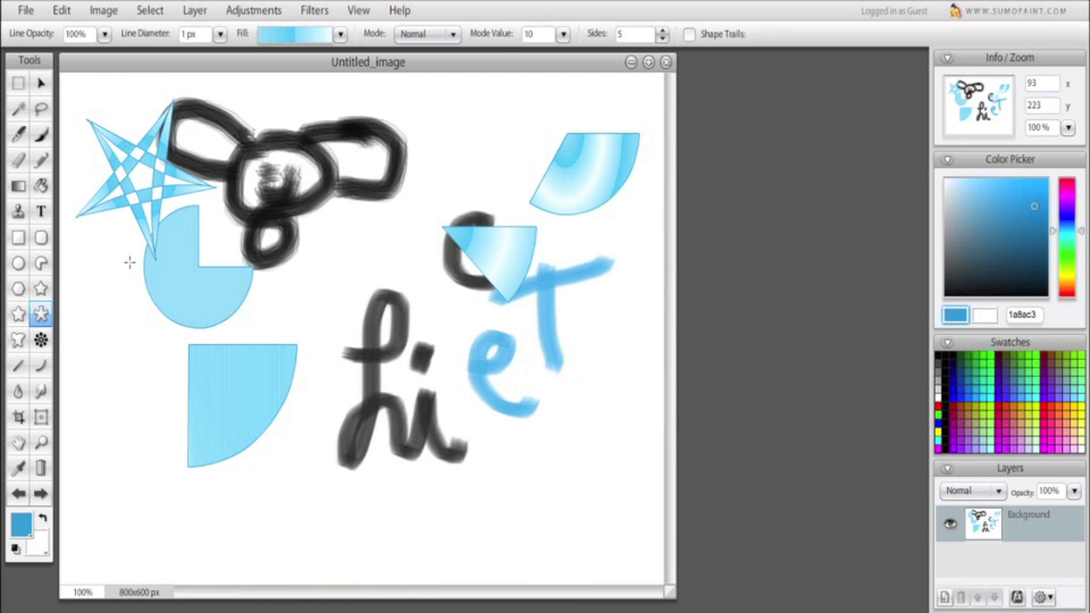
left_click(41, 339)
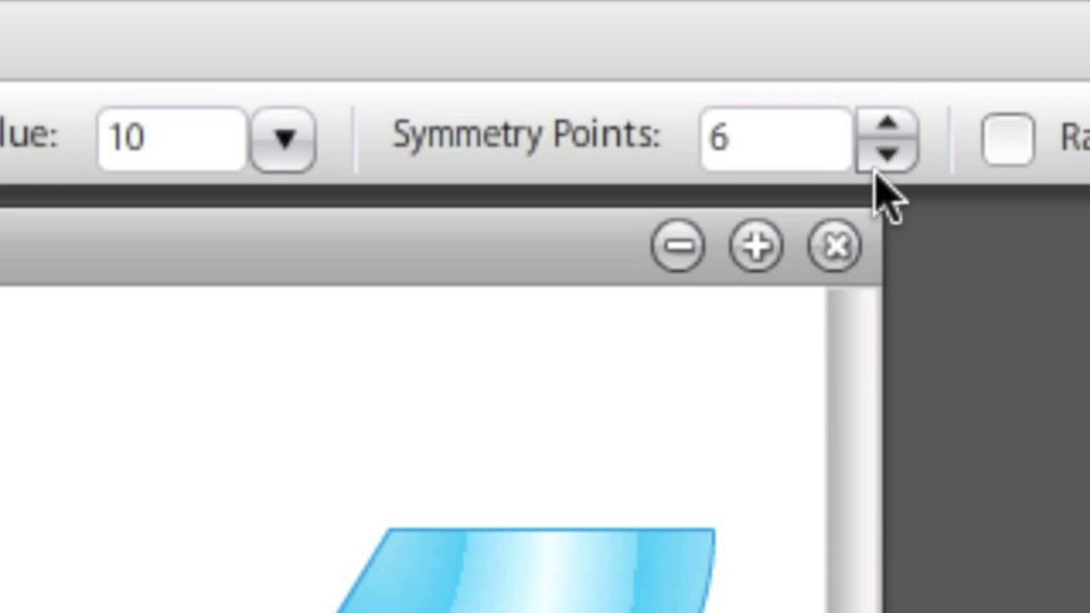
Set Symmetry Points to 5 and paint a thick blue mirrored scribble across the canvas
left_click(885, 155)
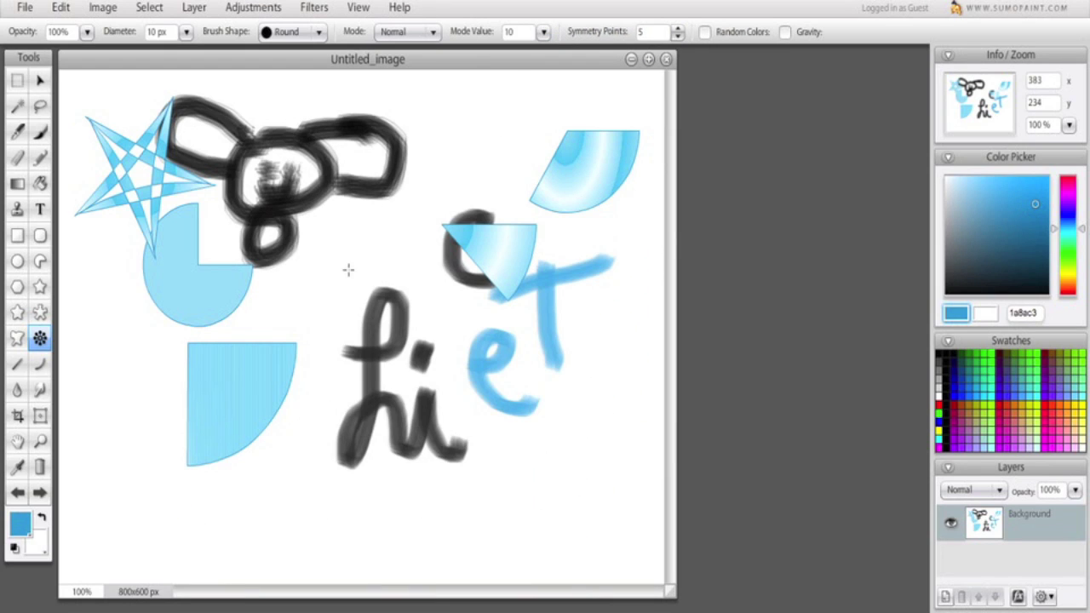
mouse_move(348, 270)
left_mouse_down()
mouse_move(327, 250)
mouse_move(309, 284)
mouse_move(320, 300)
mouse_move(350, 302)
mouse_move(359, 325)
mouse_move(324, 293)
mouse_move(379, 158)
mouse_move(354, 128)
mouse_move(300, 130)
mouse_move(273, 189)
mouse_move(294, 135)
mouse_move(168, 136)
mouse_move(168, 81)
mouse_move(206, 110)
mouse_move(161, 140)
mouse_move(129, 137)
mouse_move(106, 203)
mouse_move(76, 210)
left_mouse_up()
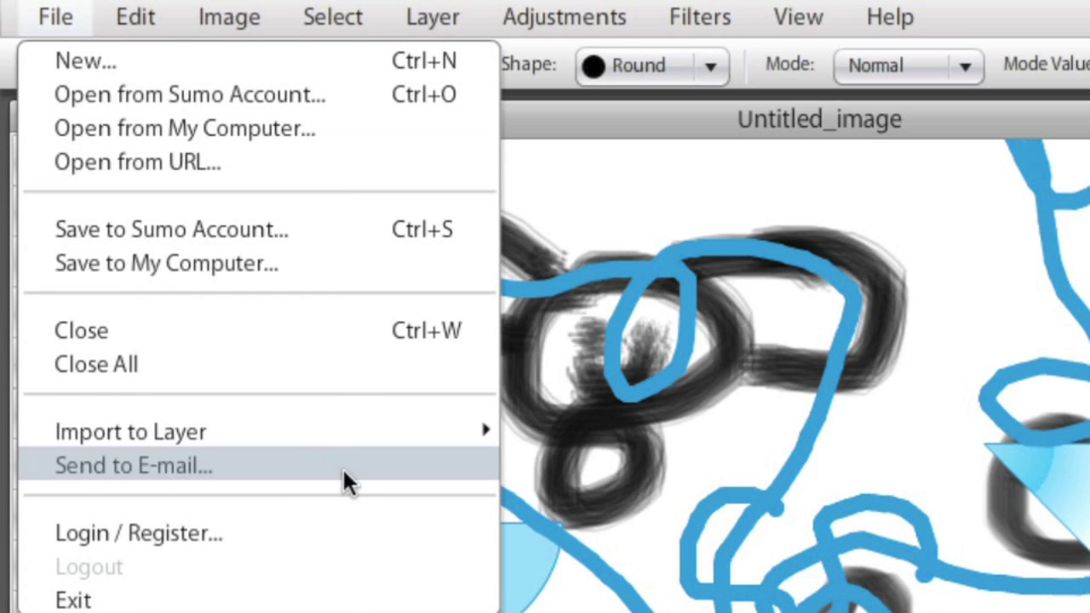
Open the Filters menu
left_click(705, 17)
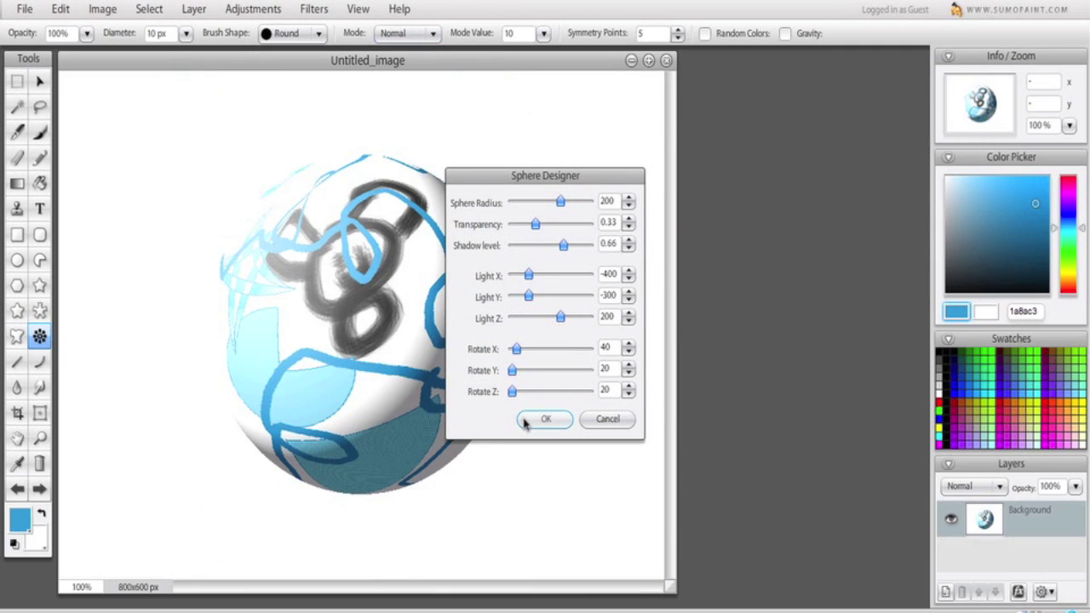
Apply the Sphere Designer wrap, then paint blue five-way symmetric swirls over the sphere
left_click(523, 423)
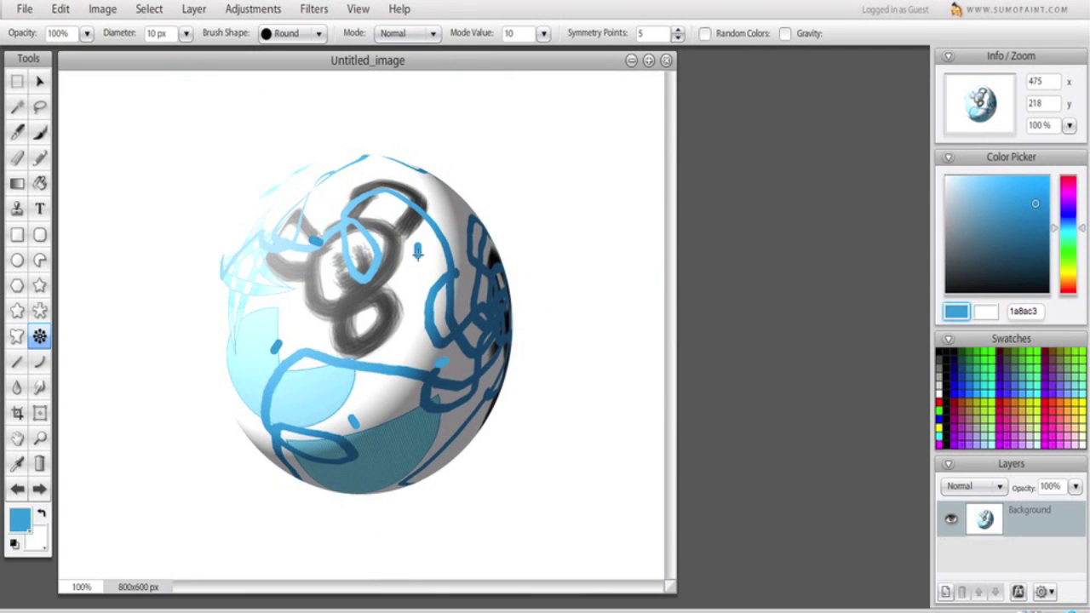
mouse_move(417, 251)
left_mouse_down()
mouse_move(458, 289)
mouse_move(395, 282)
mouse_move(358, 183)
mouse_move(517, 121)
mouse_move(561, 144)
left_mouse_up()
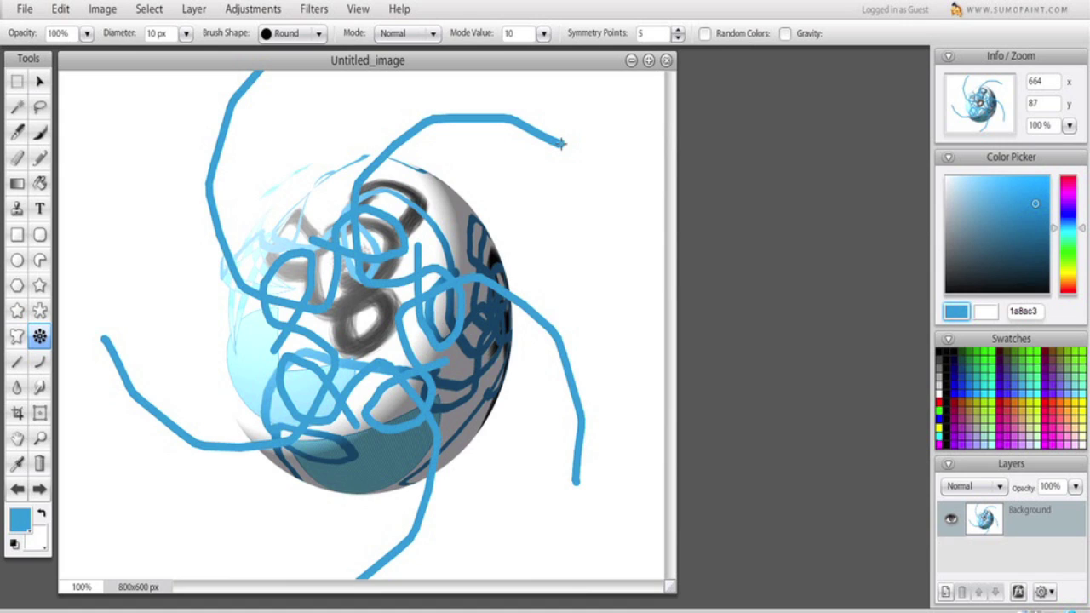